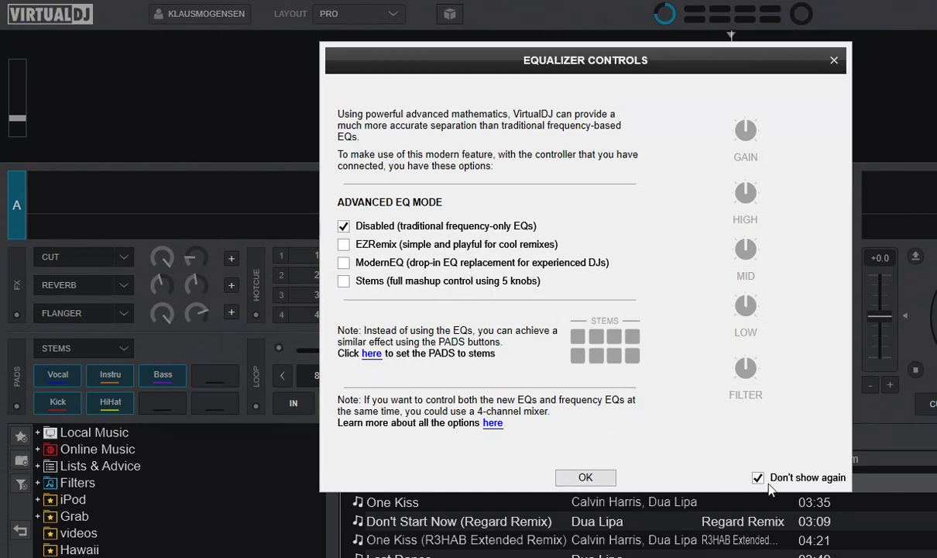
click(586, 477)
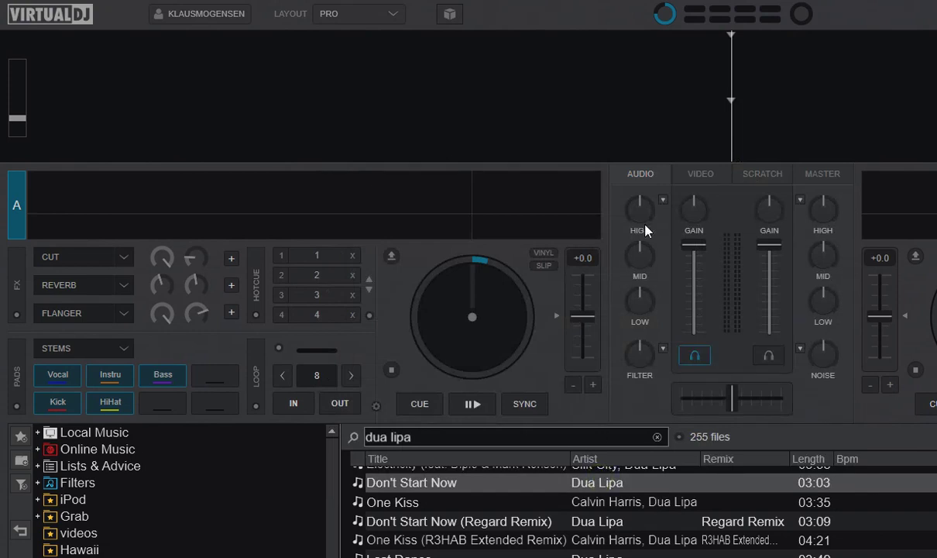
click(662, 201)
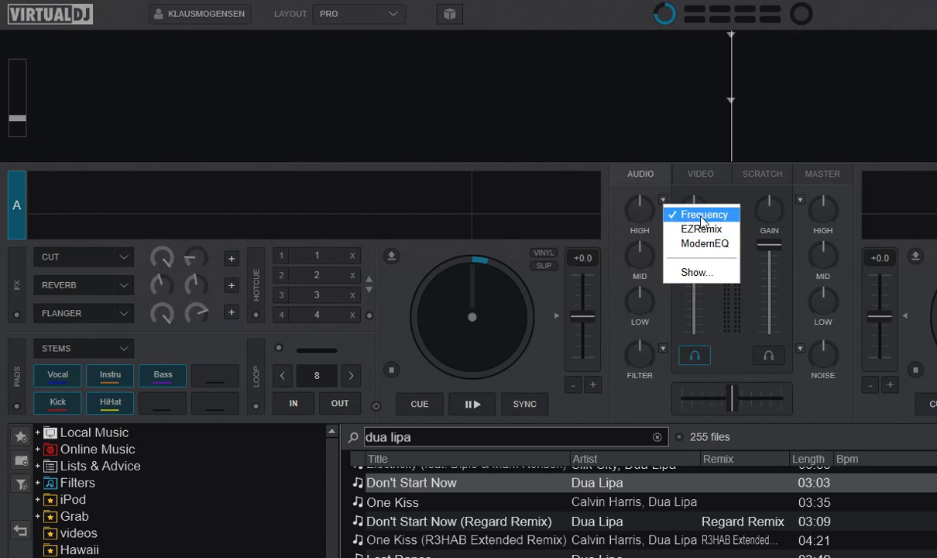
click(414, 272)
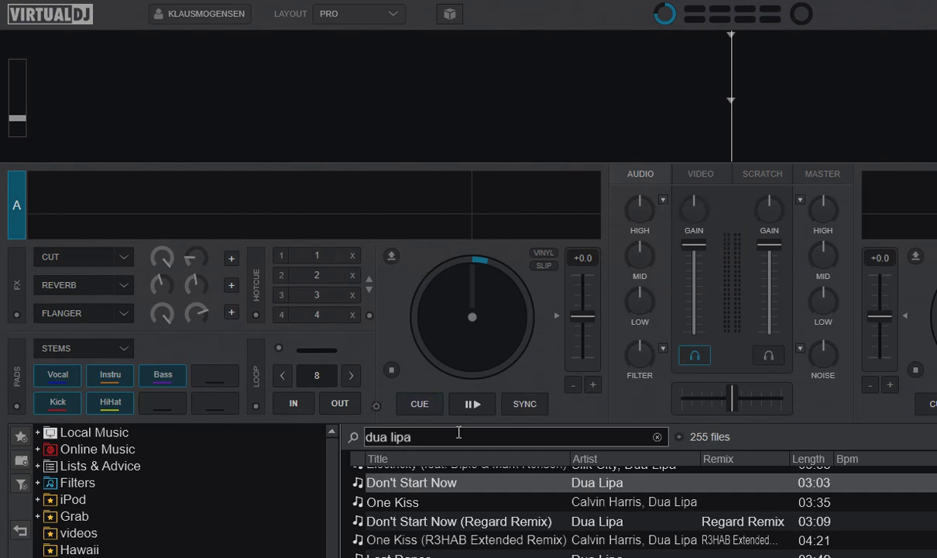
Load Dua Lipa's 'Don't Start Now' (124 BPM, Bm) onto deck A and start playback.
drag(440, 494, 441, 347)
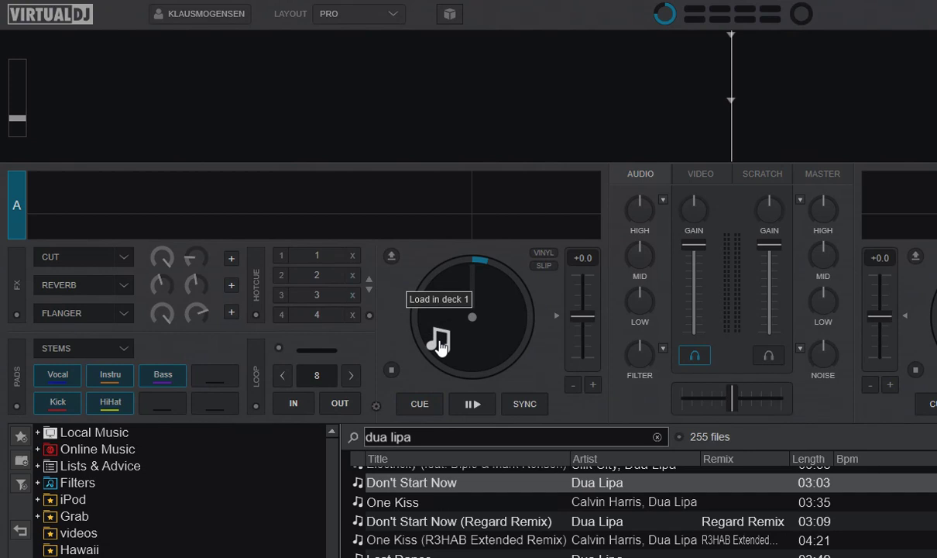
drag(439, 347, 438, 347)
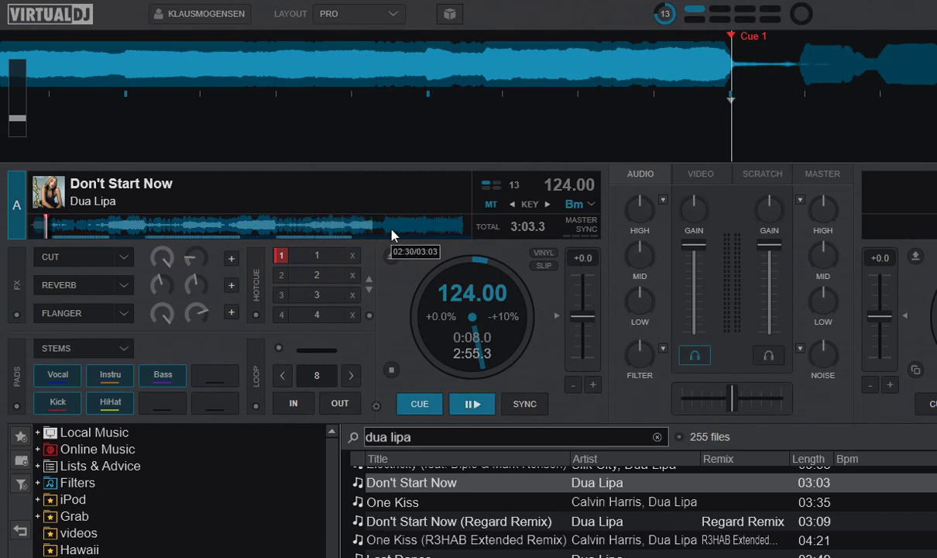
click(472, 403)
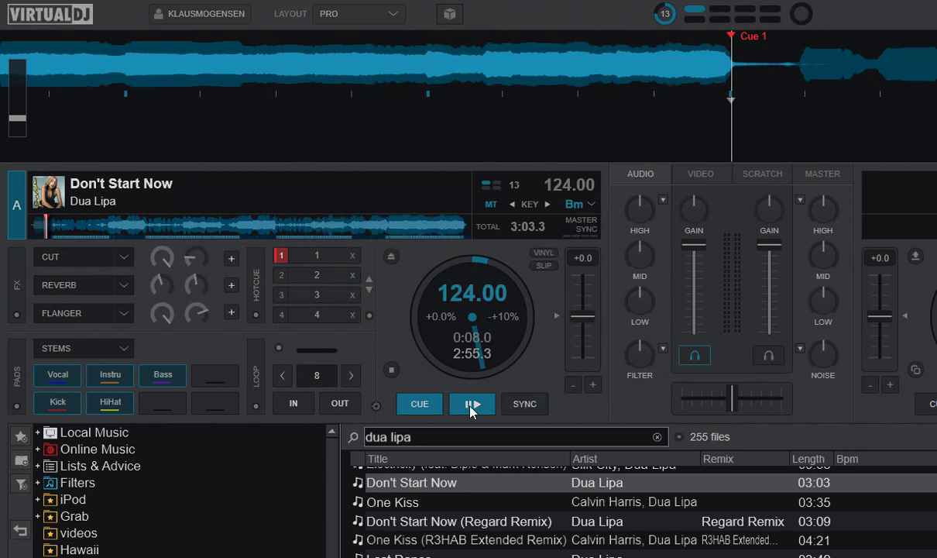
Play deck A from its cue point, then send it back to Cue 1 at 0:08.0 paused.
click(428, 406)
click(485, 402)
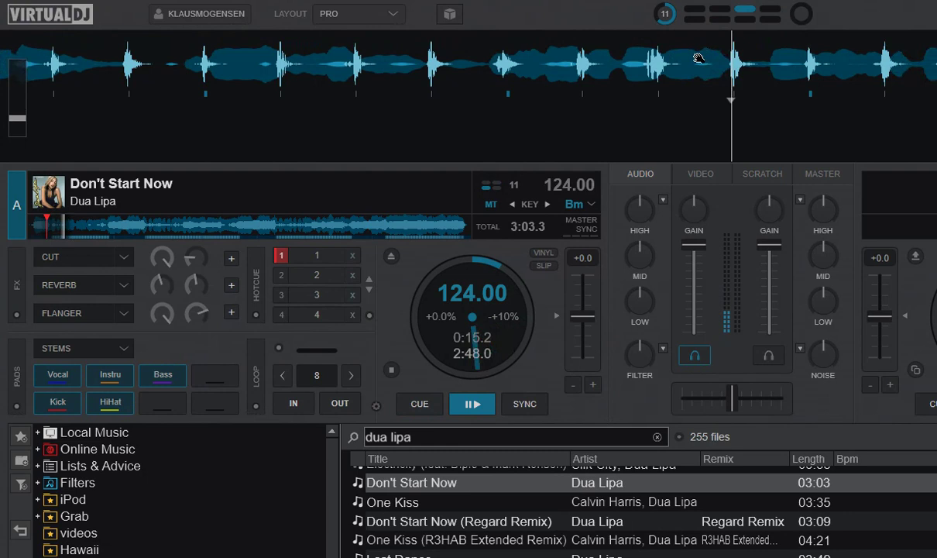
click(394, 14)
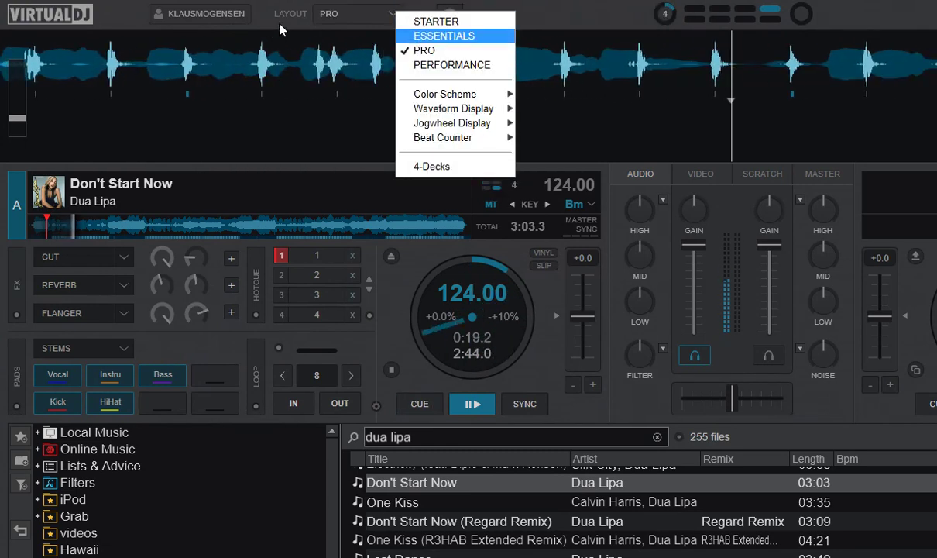
click(432, 404)
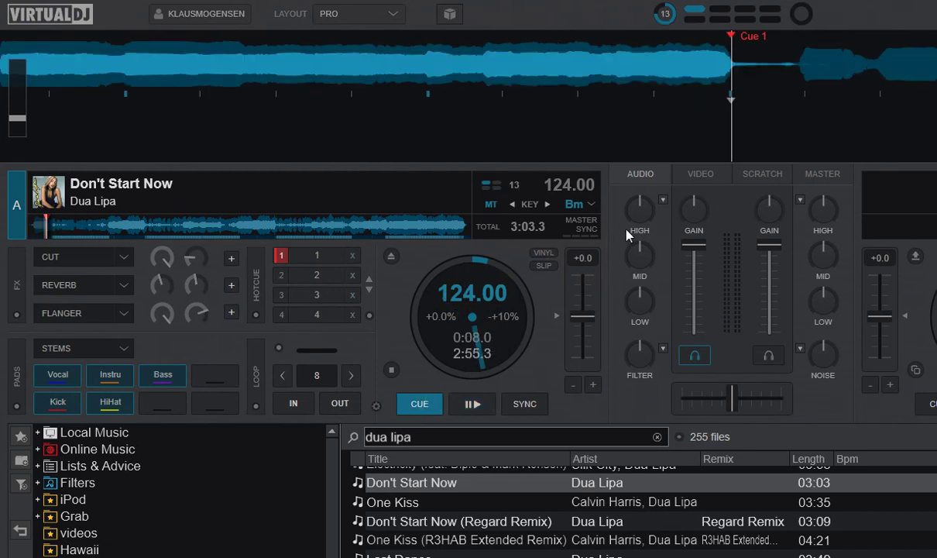
Switch the mixer EQ mode to EZRemix so the knobs become Vocal, Instru and Beat.
click(663, 199)
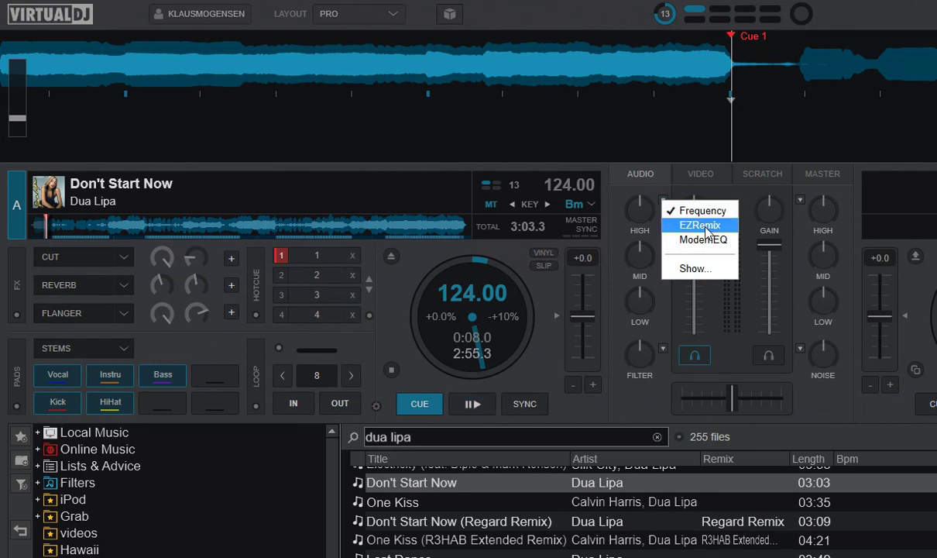
click(703, 227)
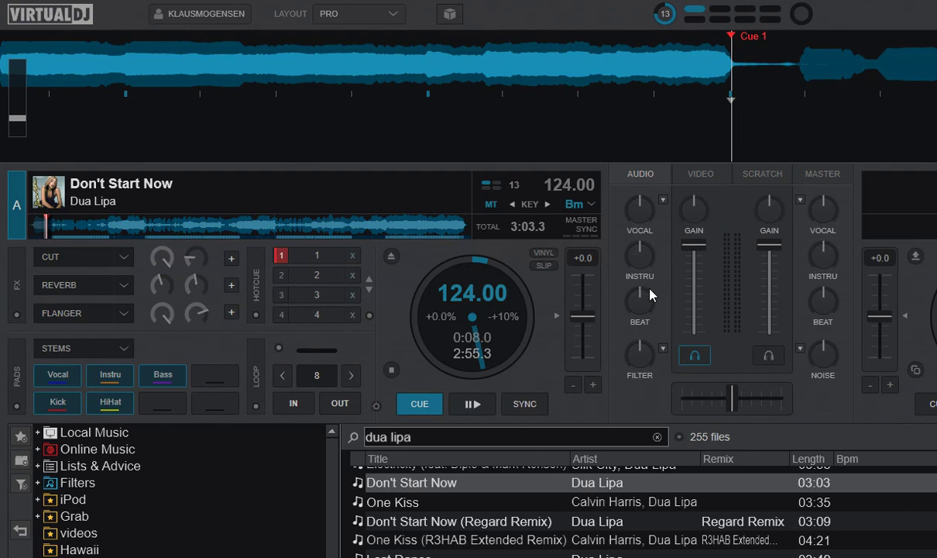
mouse_move(645, 257)
mouse_down()
mouse_move(637, 328)
mouse_move(640, 254)
mouse_up()
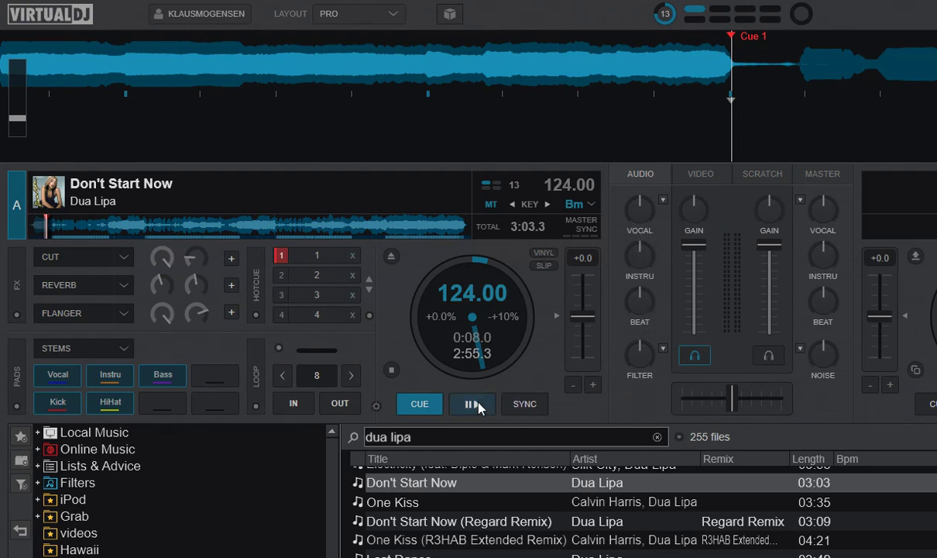
Play deck A, turn Vocal down, push Beat fully up, then reset Beat to centre.
click(474, 404)
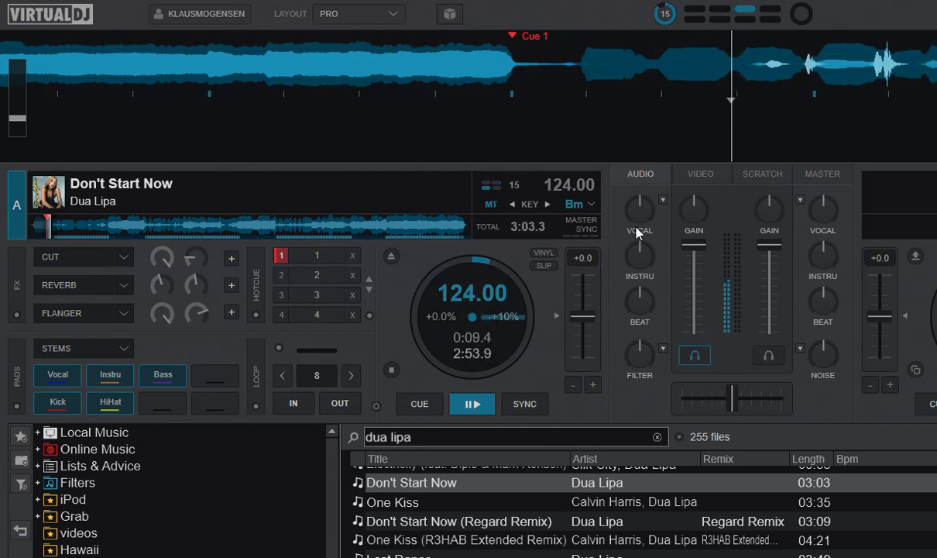
mouse_move(640, 220)
mouse_down()
mouse_move(631, 269)
mouse_move(630, 215)
mouse_up()
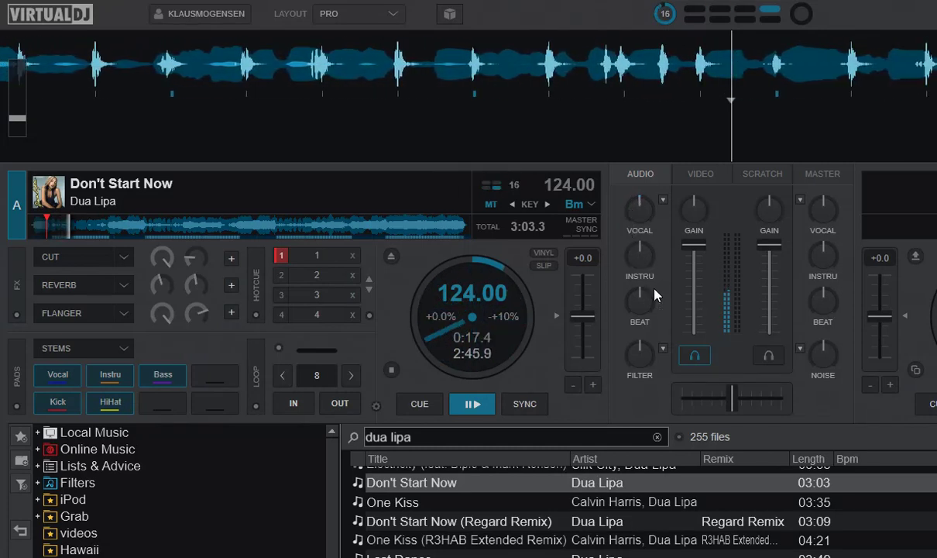
mouse_move(646, 308)
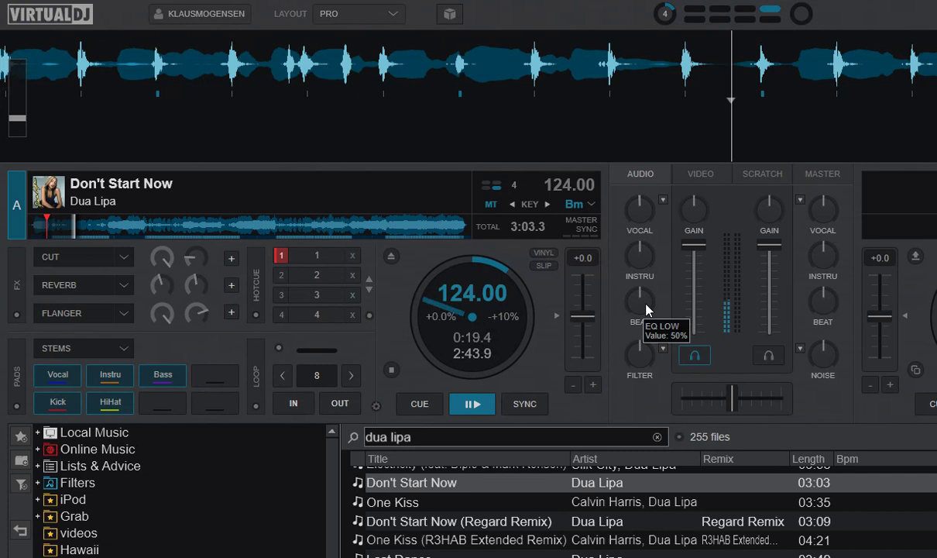
drag(643, 300, 624, 181)
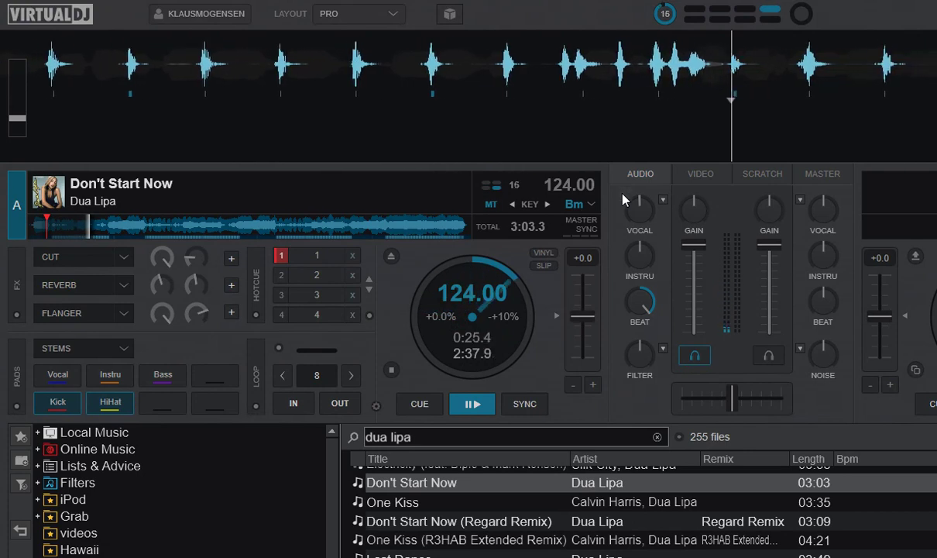
click(626, 272)
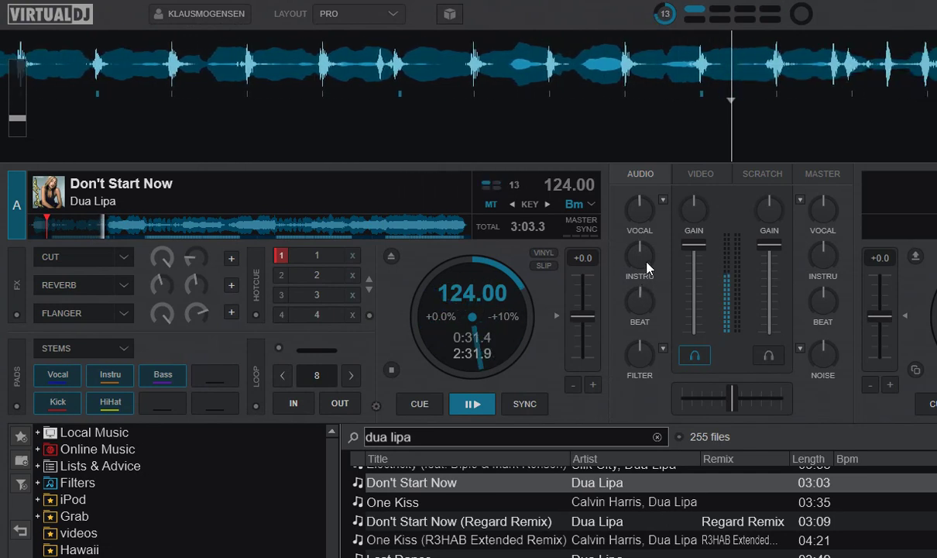
Cut deck A's instrumental with the Instru knob, then bring it back up.
drag(648, 267, 647, 302)
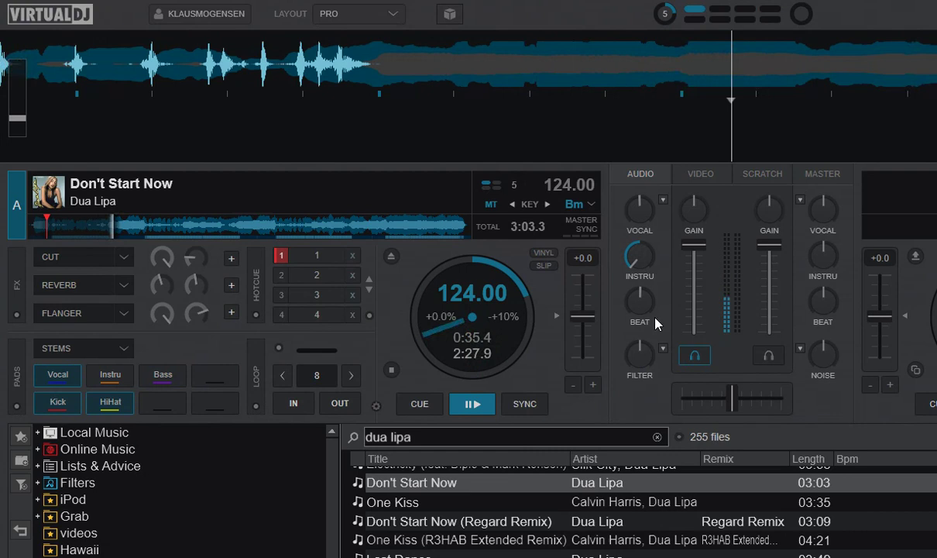
mouse_move(644, 312)
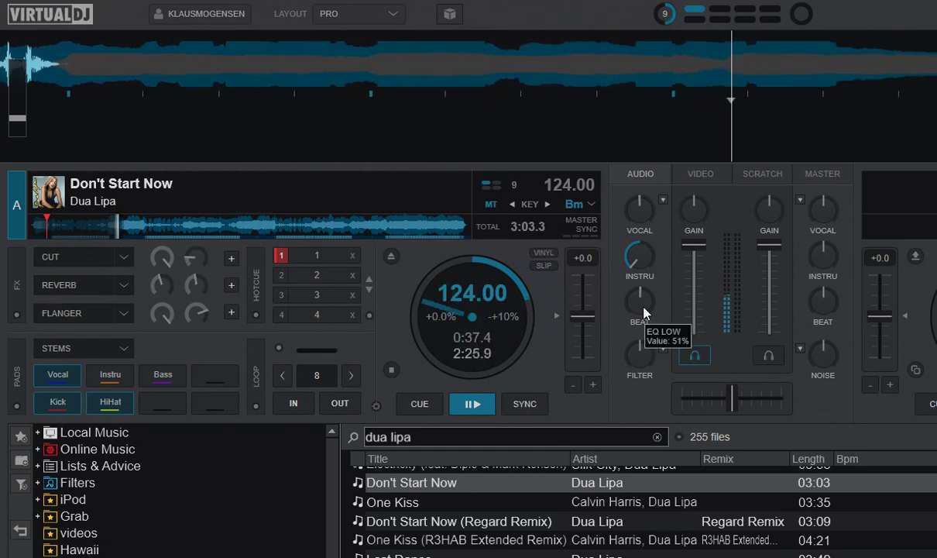
drag(642, 267, 633, 226)
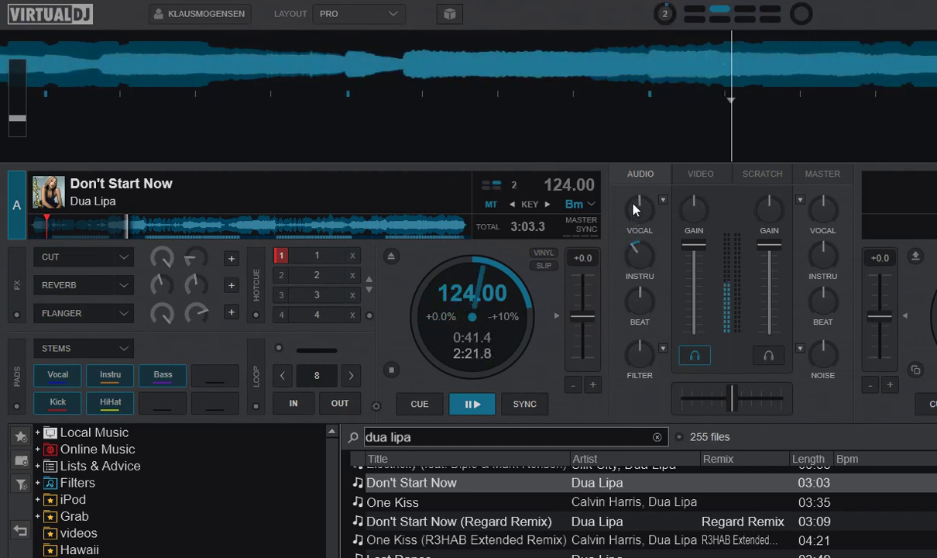
Return deck A to Cue 1 at 0:08.0 and stop playback.
scroll(631, 248, down, 5)
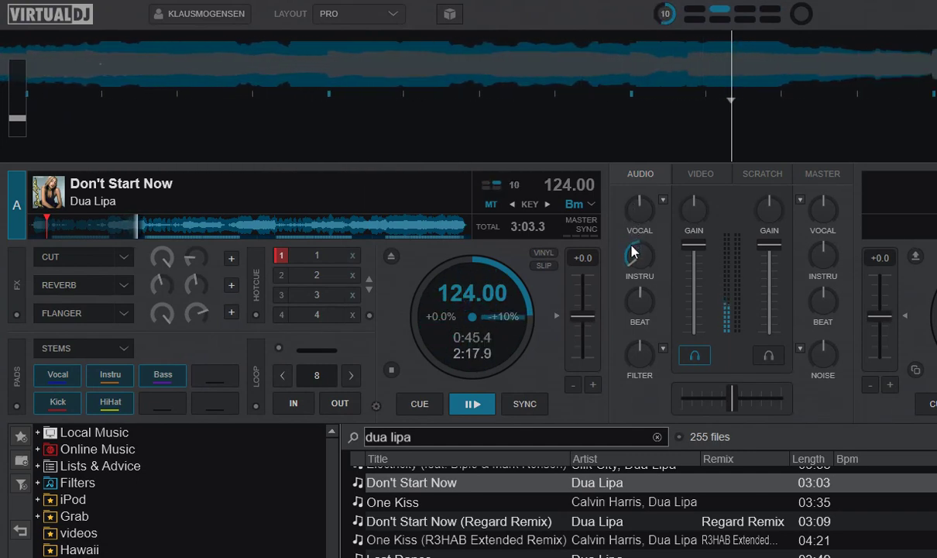
scroll(632, 251, up, 3)
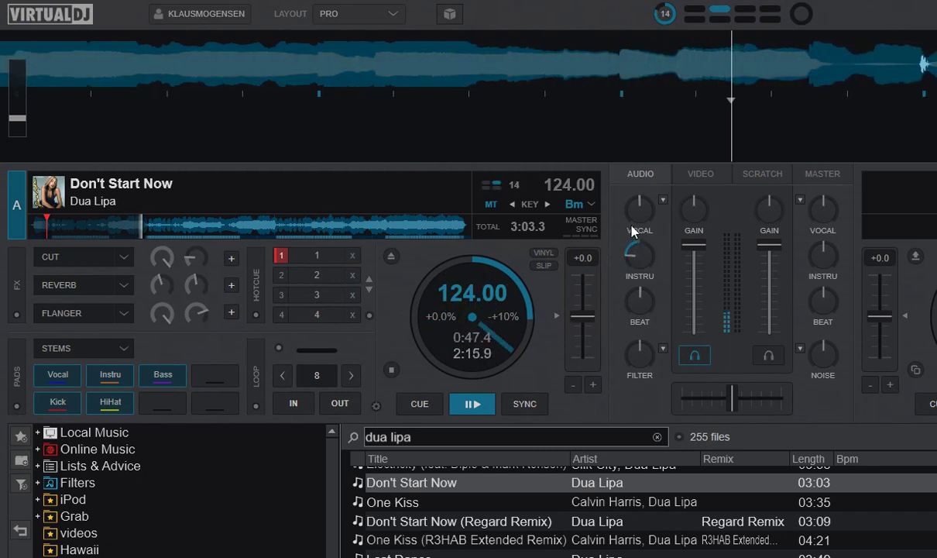
scroll(631, 260, down, 3)
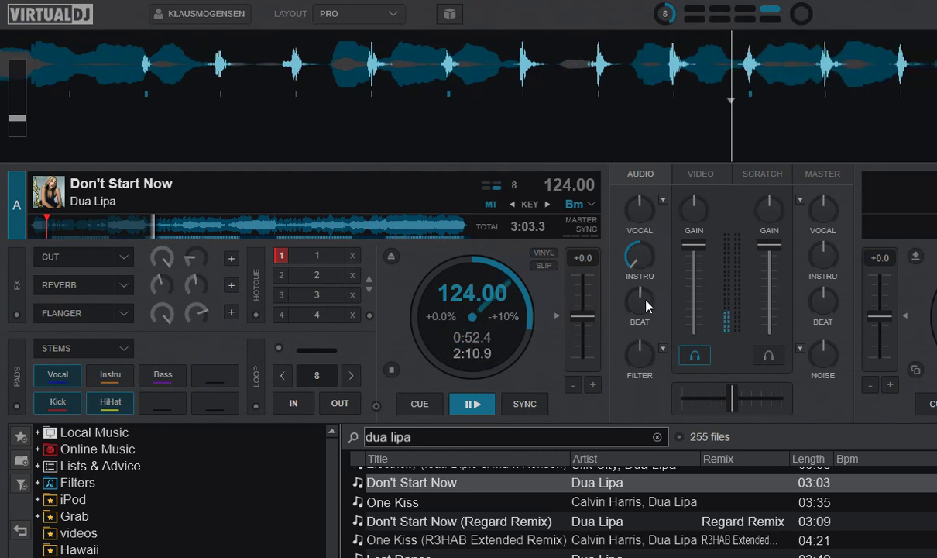
scroll(639, 209, down, 3)
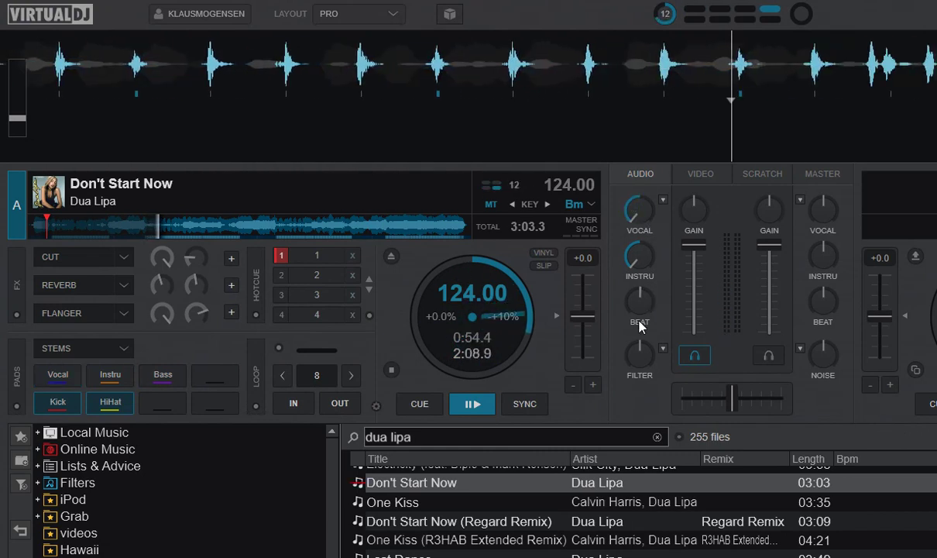
scroll(632, 209, up, 3)
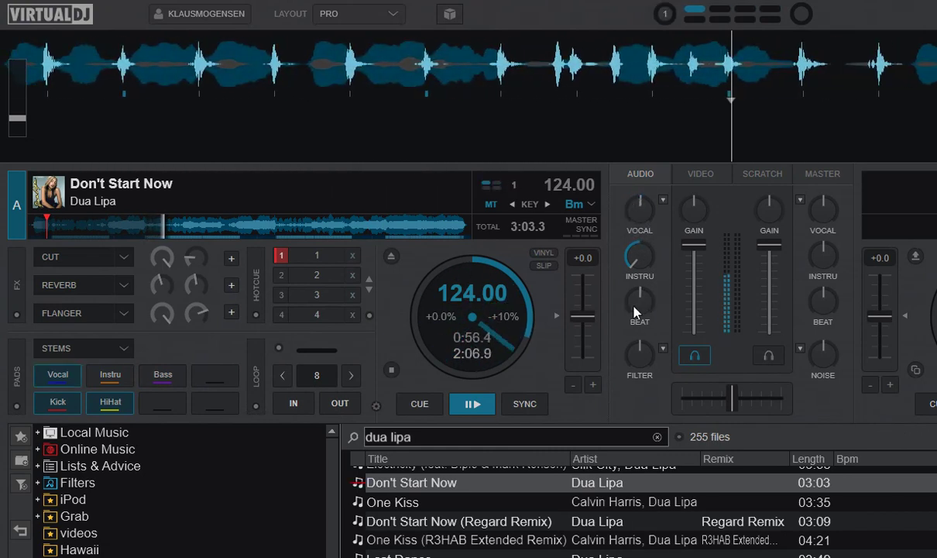
scroll(635, 306, down, 3)
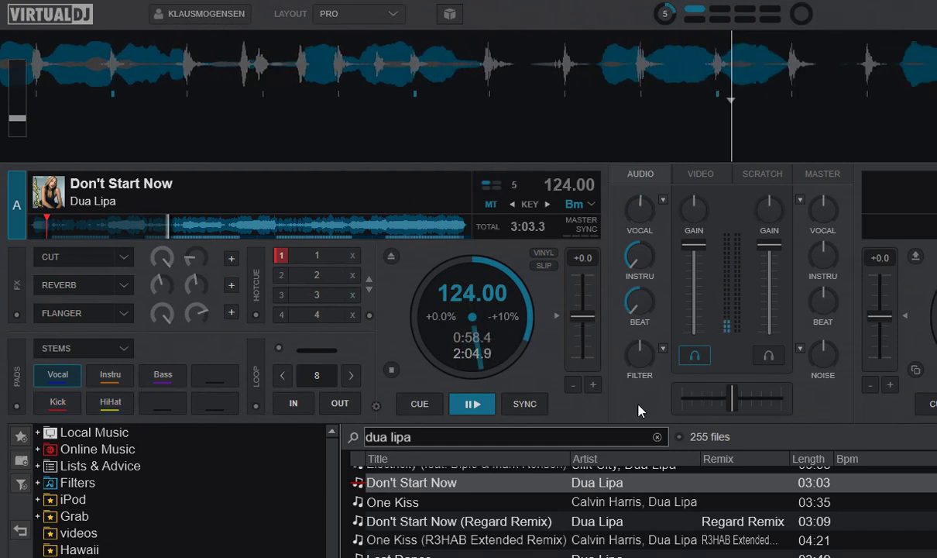
scroll(636, 306, up, 3)
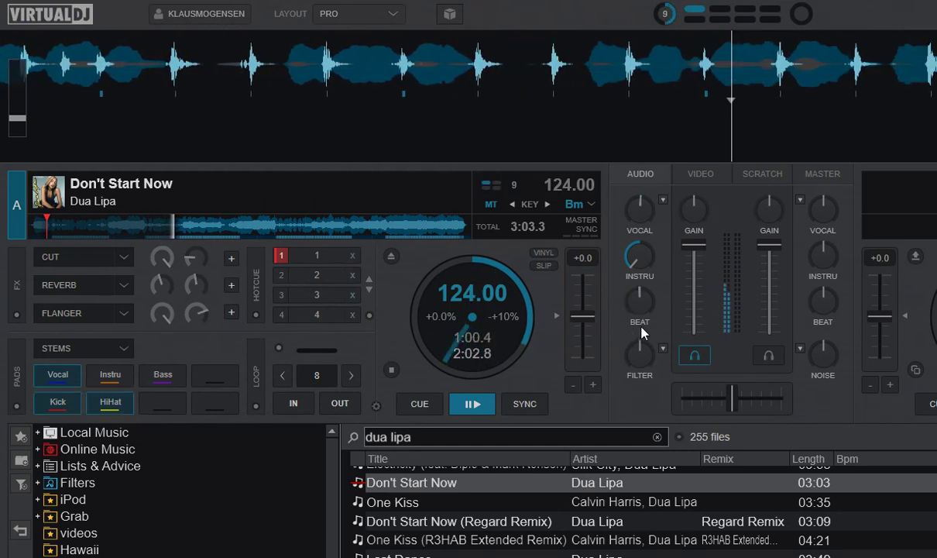
click(424, 404)
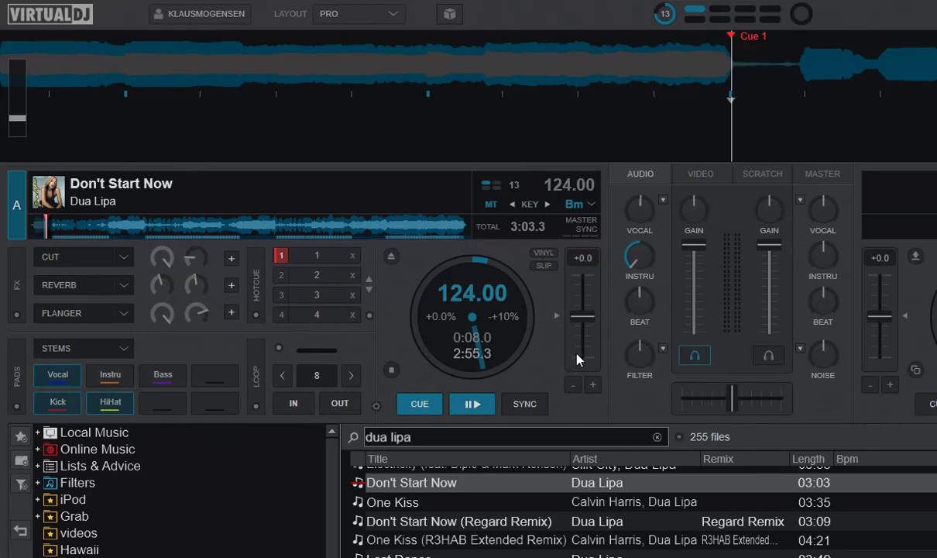
click(663, 200)
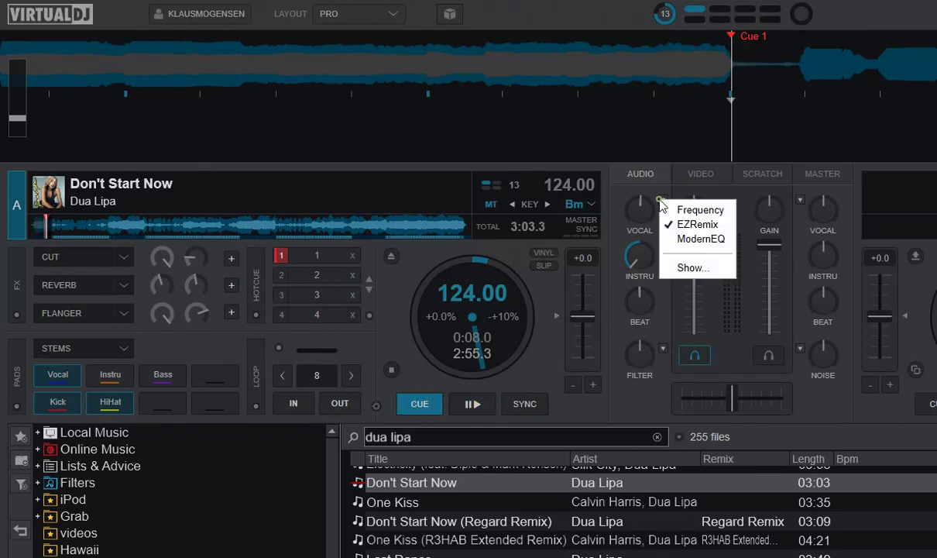
click(688, 267)
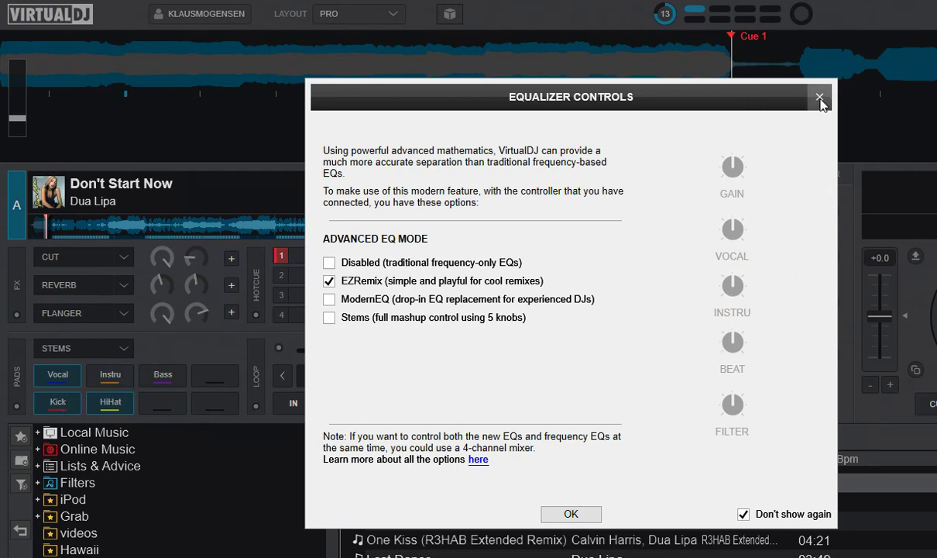
click(821, 99)
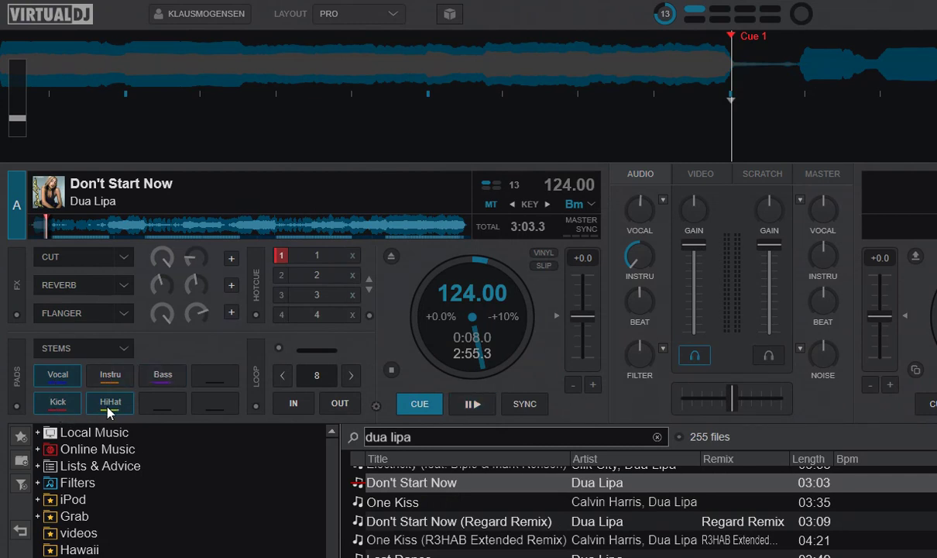
Reset the Instru knob to centre, play deck A, and mute then restore the vocal stem.
double_click(645, 264)
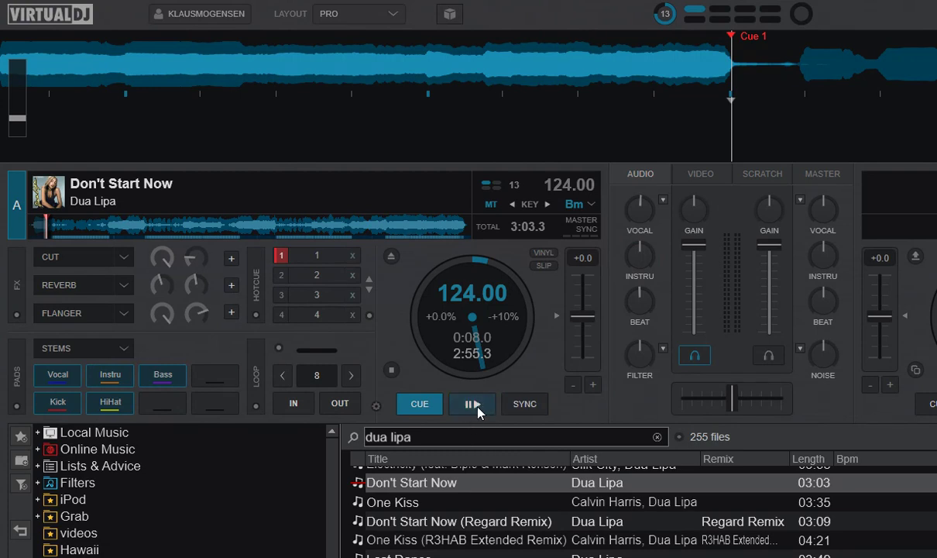
click(475, 406)
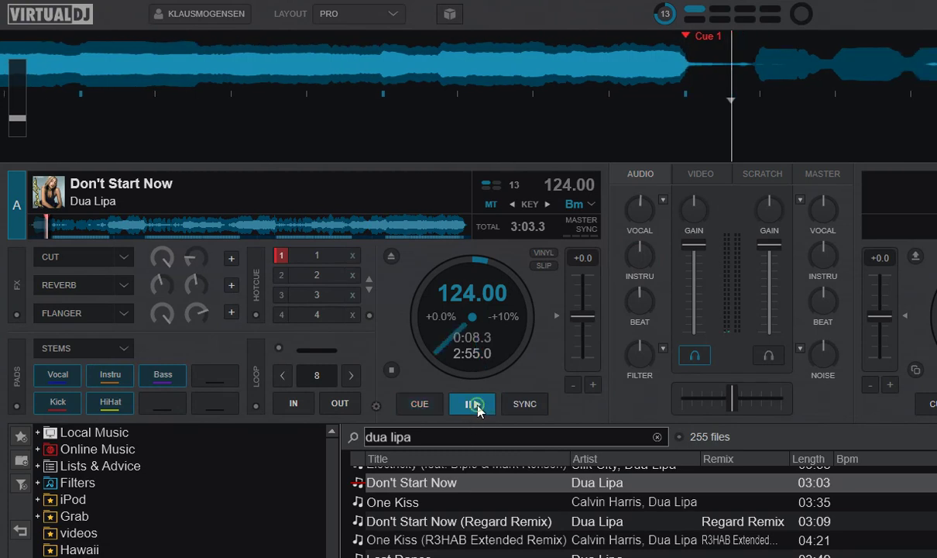
click(65, 378)
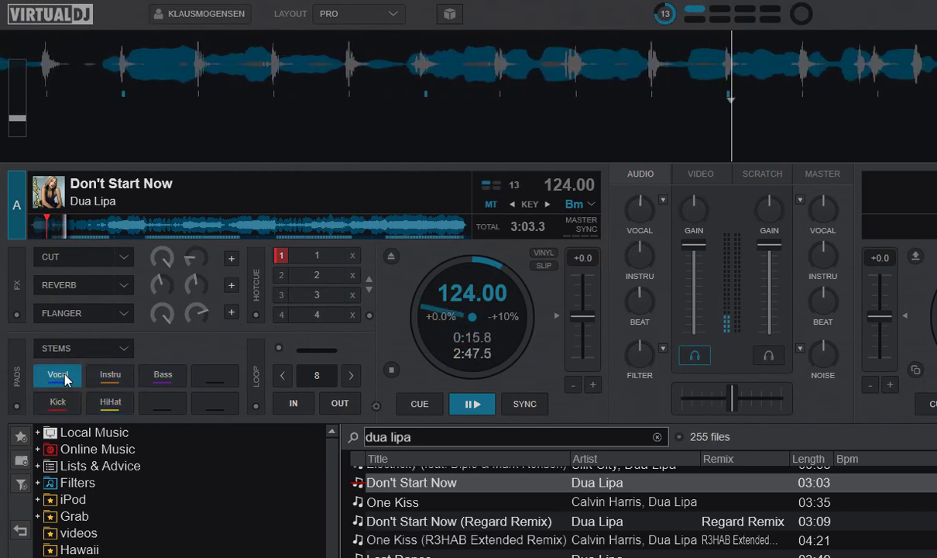
click(63, 378)
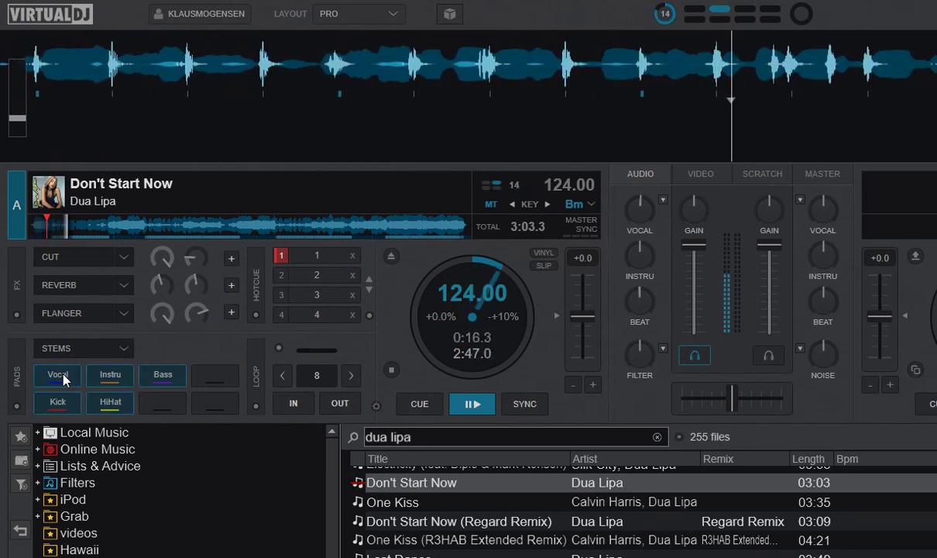
Toggle the Bass, Kick, Instru and HiHat stem pads off and back on while playing.
click(146, 376)
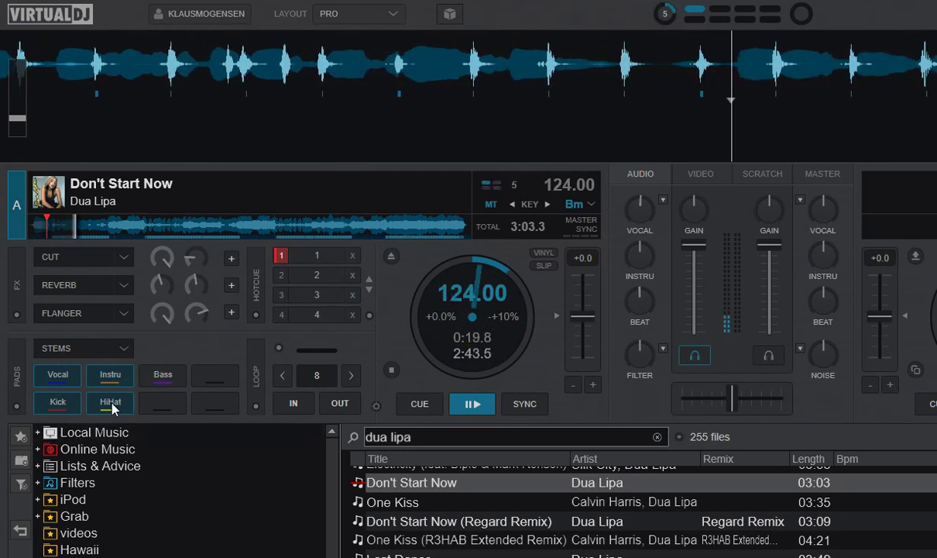
click(61, 409)
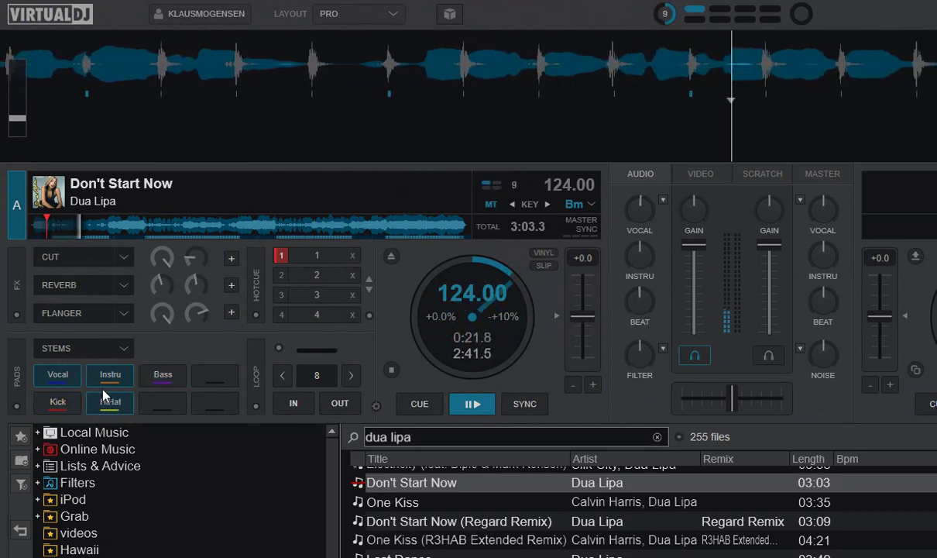
click(105, 377)
click(116, 409)
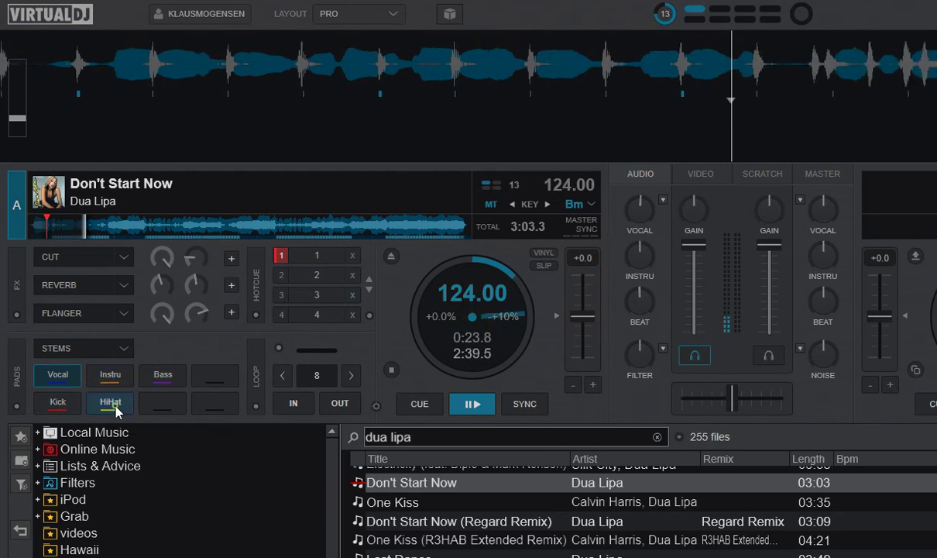
click(90, 381)
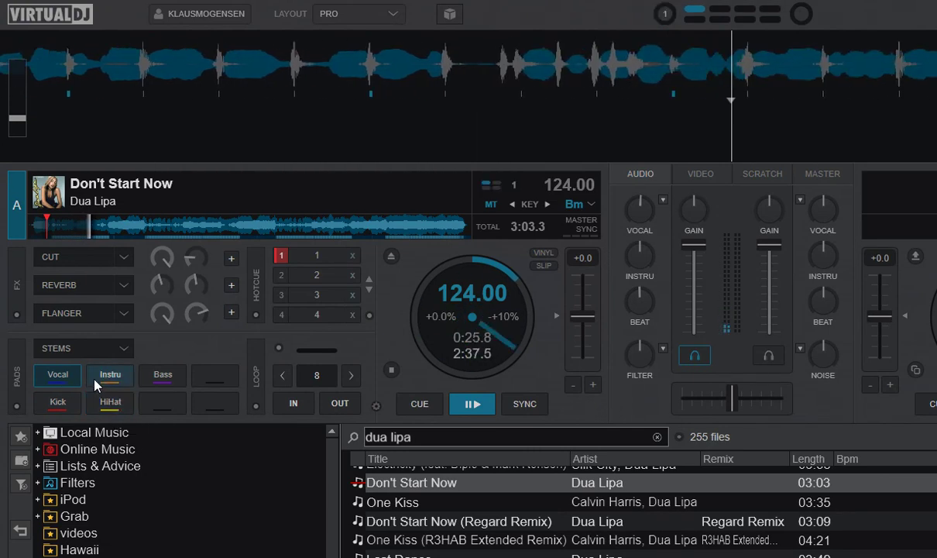
click(103, 405)
click(103, 407)
click(61, 403)
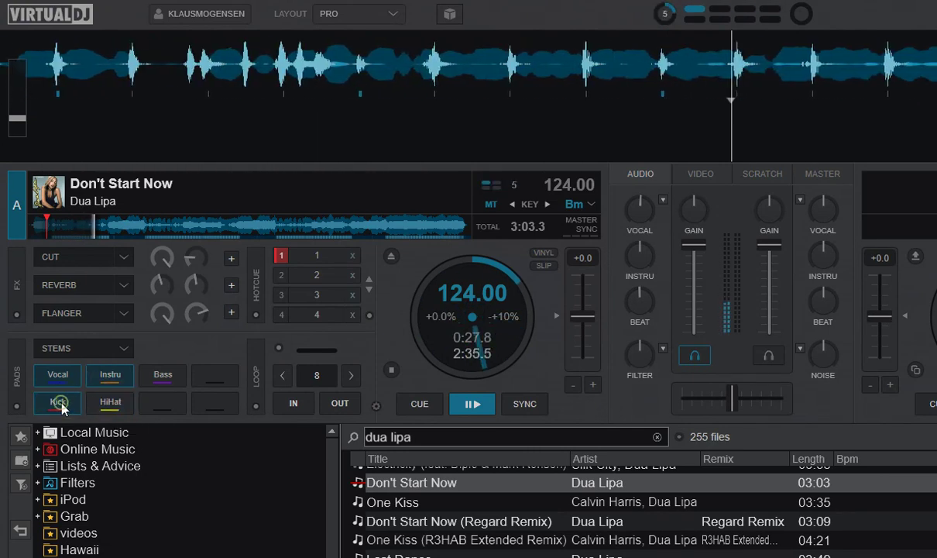
click(108, 373)
click(147, 385)
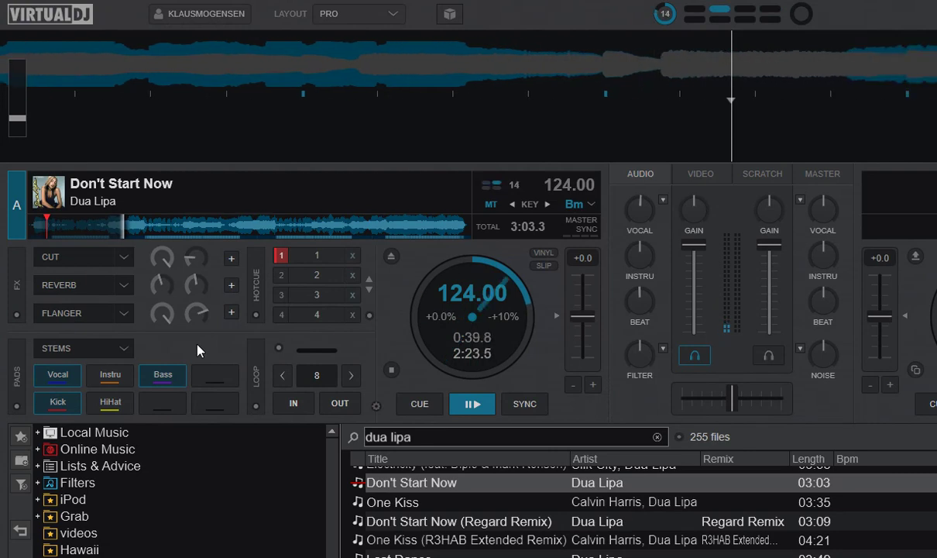
Send deck A back to Cue 1 at 0:08.0 and set the EQ mode to Frequency.
click(415, 405)
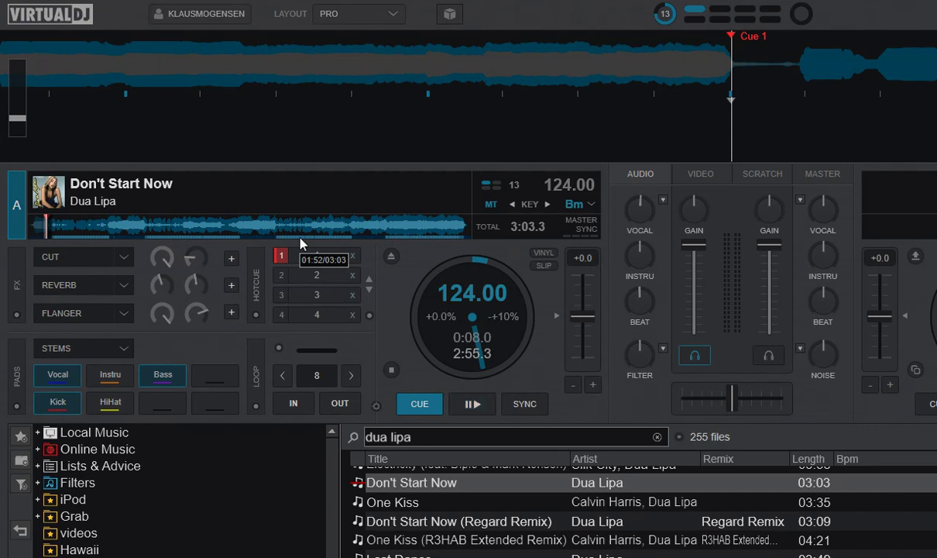
click(663, 200)
click(682, 213)
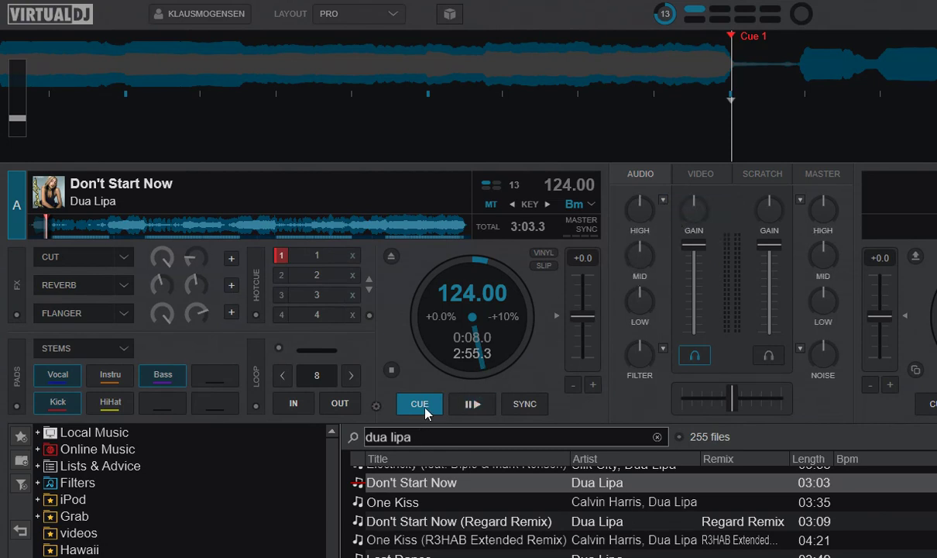
In Settings Options, change mathEngine from CPU to Disabled and close the window.
key(ctrl+o)
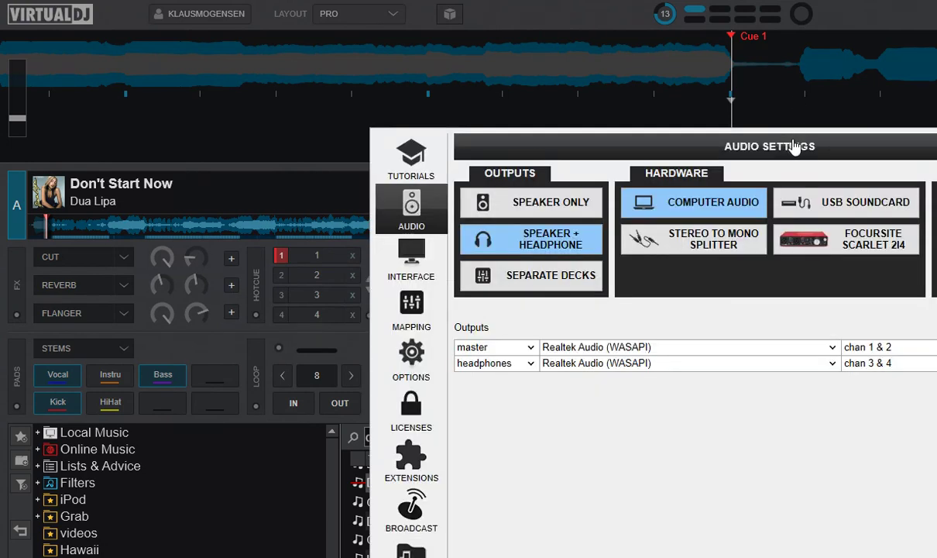
drag(794, 146, 533, 71)
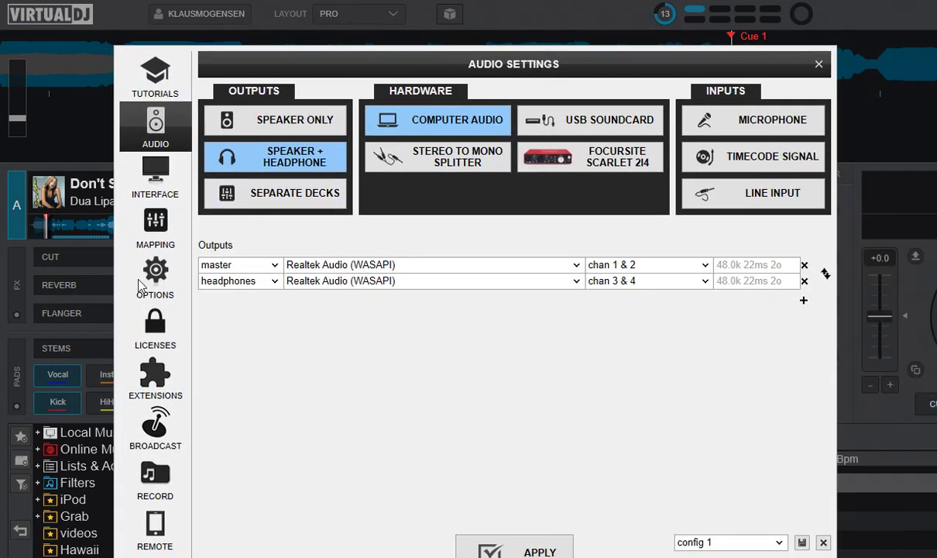
click(143, 283)
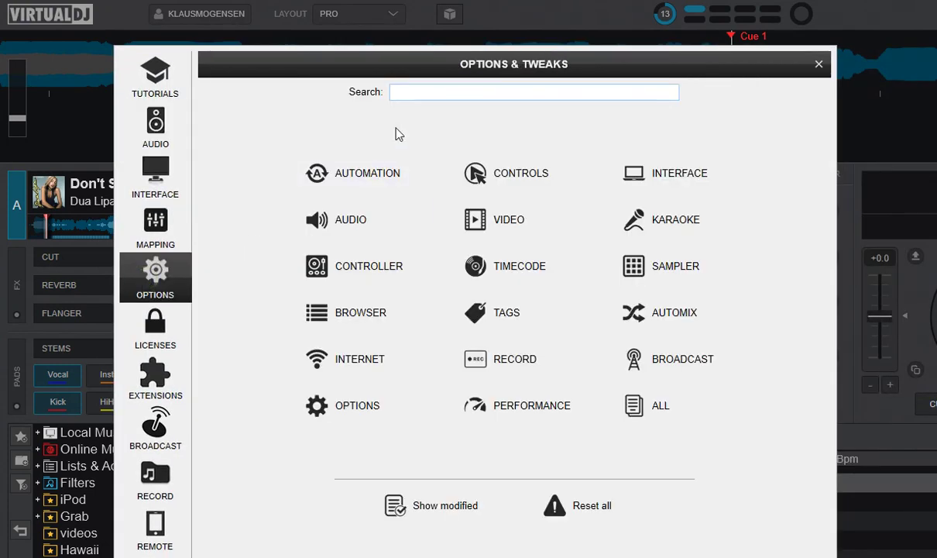
text(math)
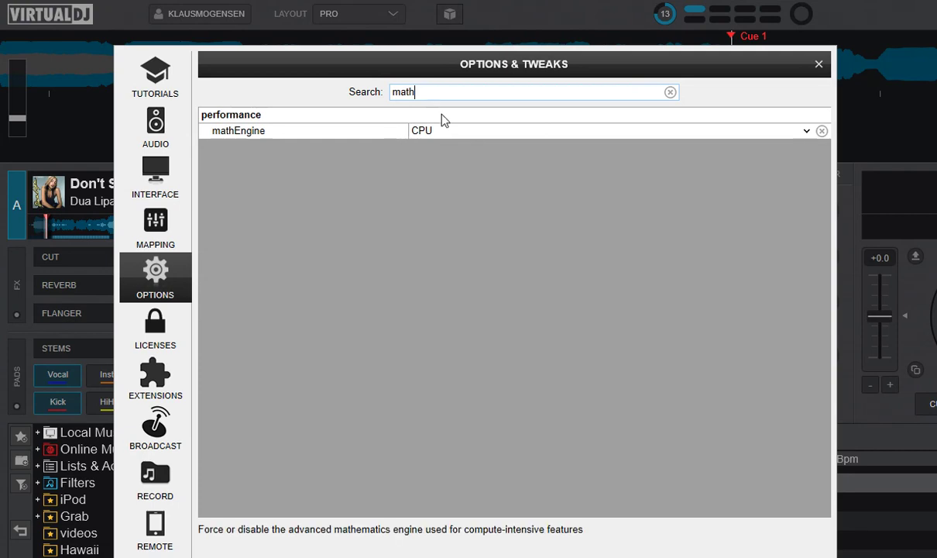
click(807, 132)
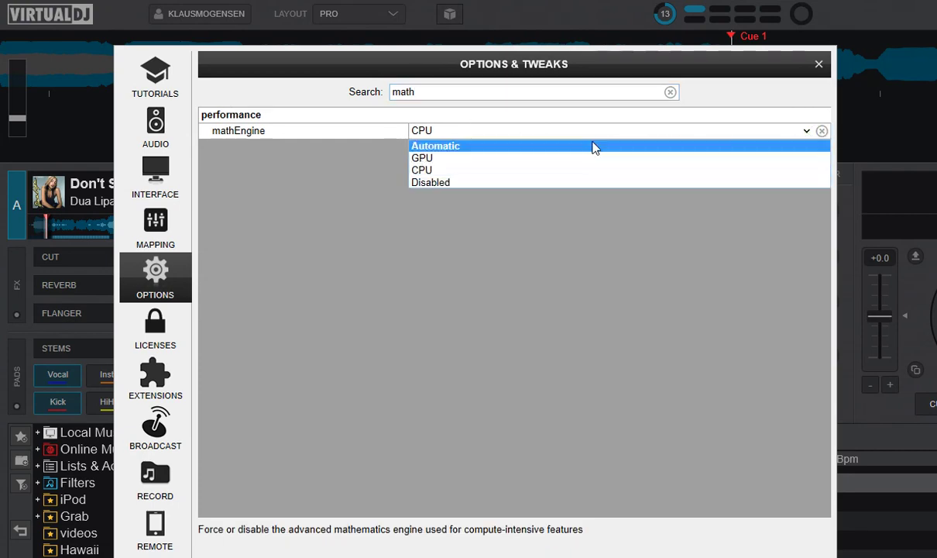
click(499, 183)
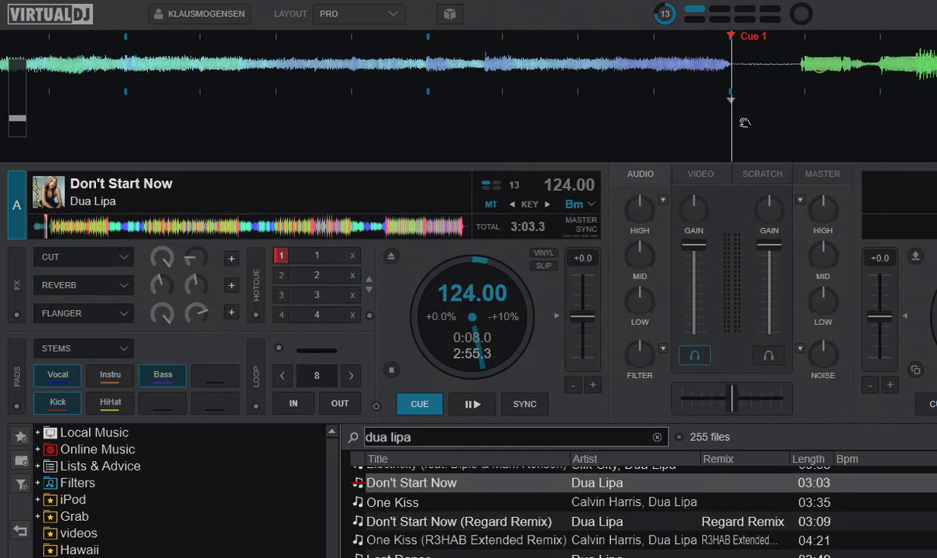
click(818, 63)
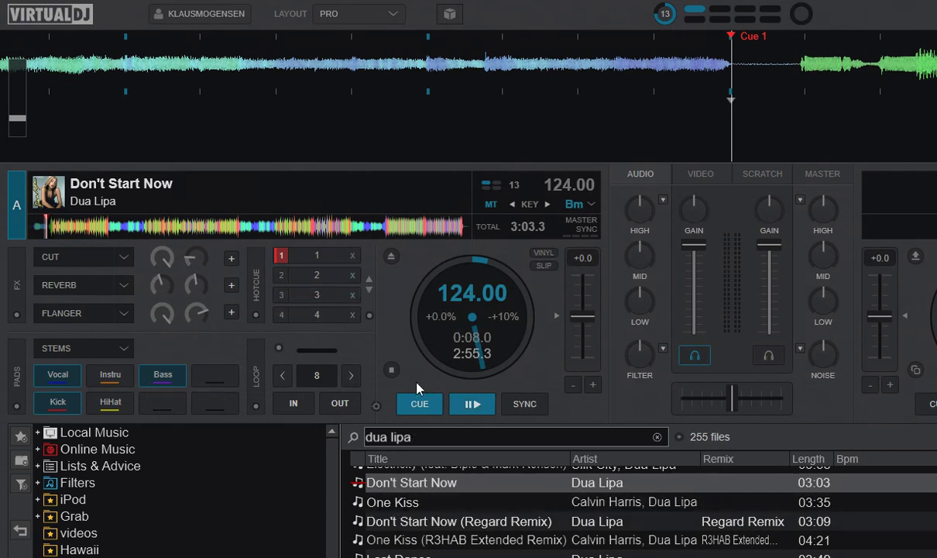
Eject deck A and reload 'Don't Start Now', landing at Cue 1, 0:08.0.
click(392, 256)
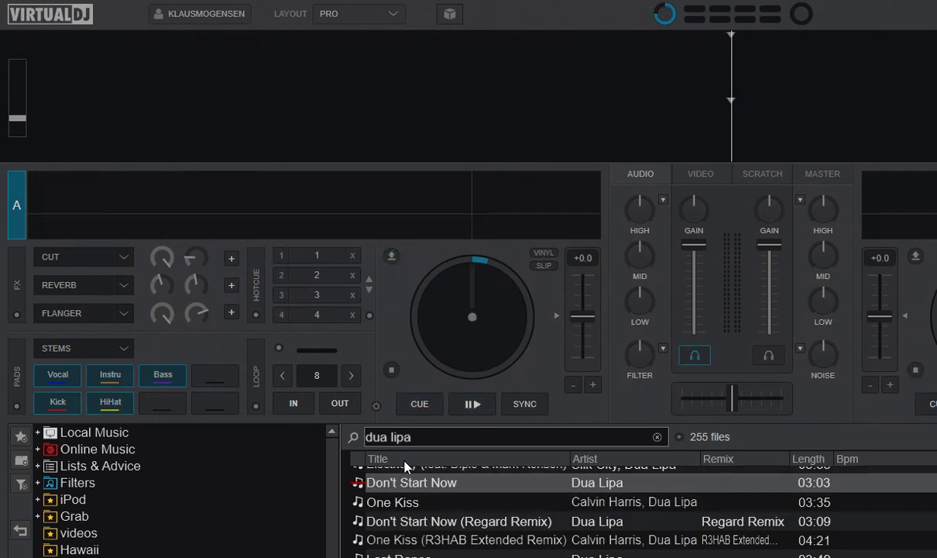
drag(383, 482, 403, 308)
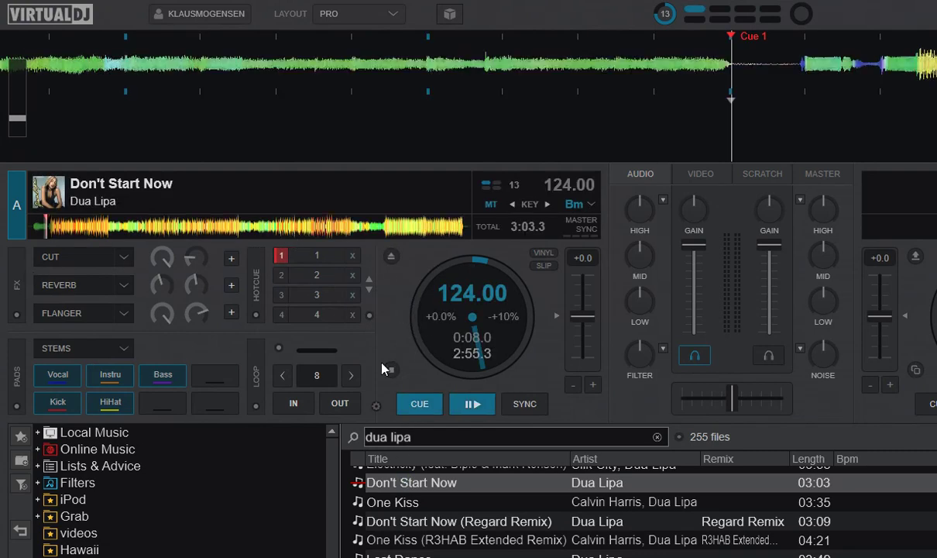